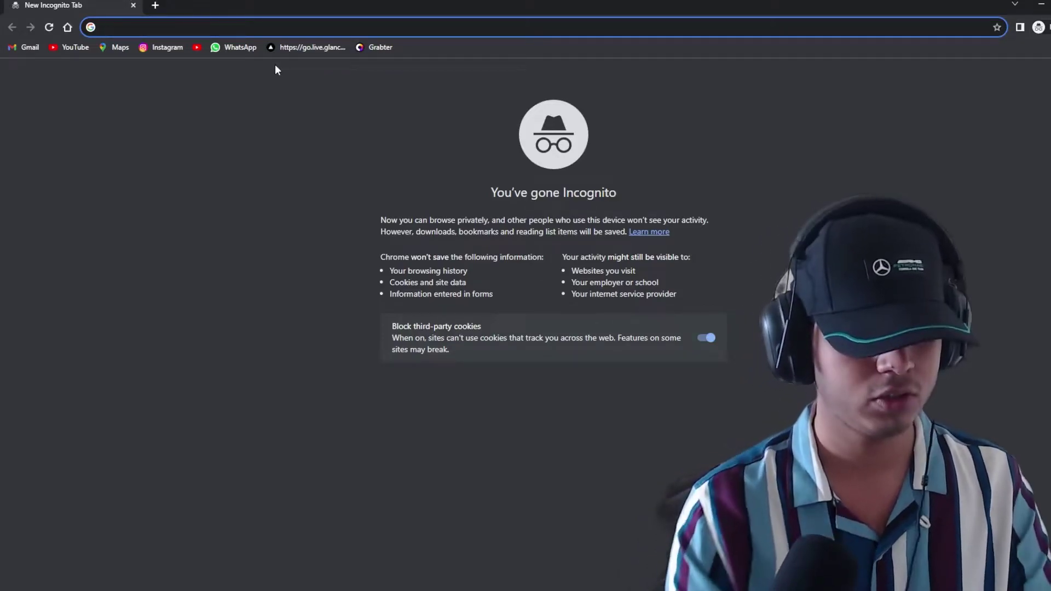
- Go to bing.com/create in the Chrome address bar, correcting the typos along the way
type("binge")
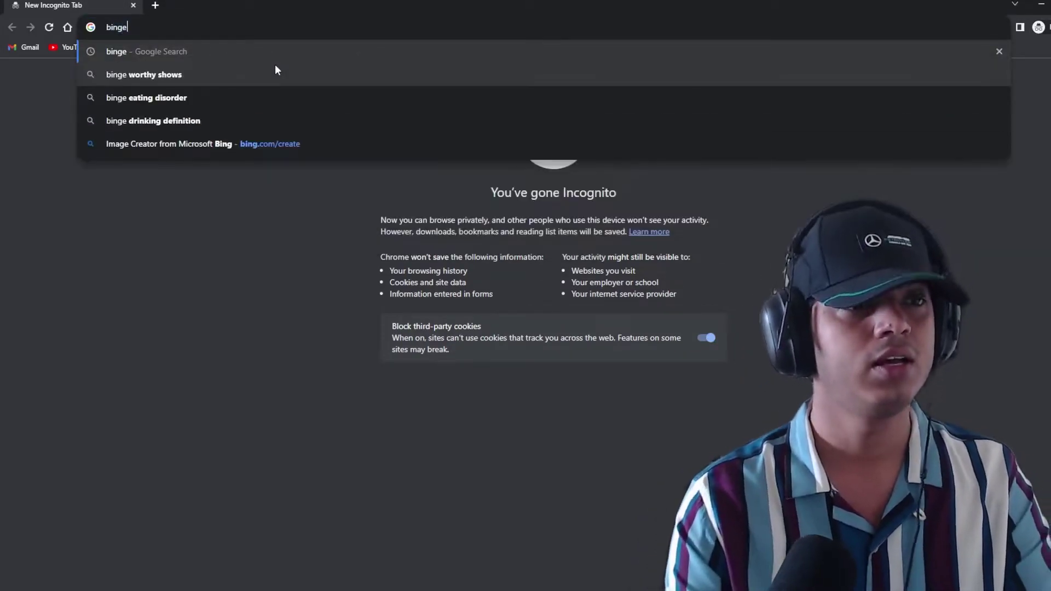
key("BackSpace")
type(".cp")
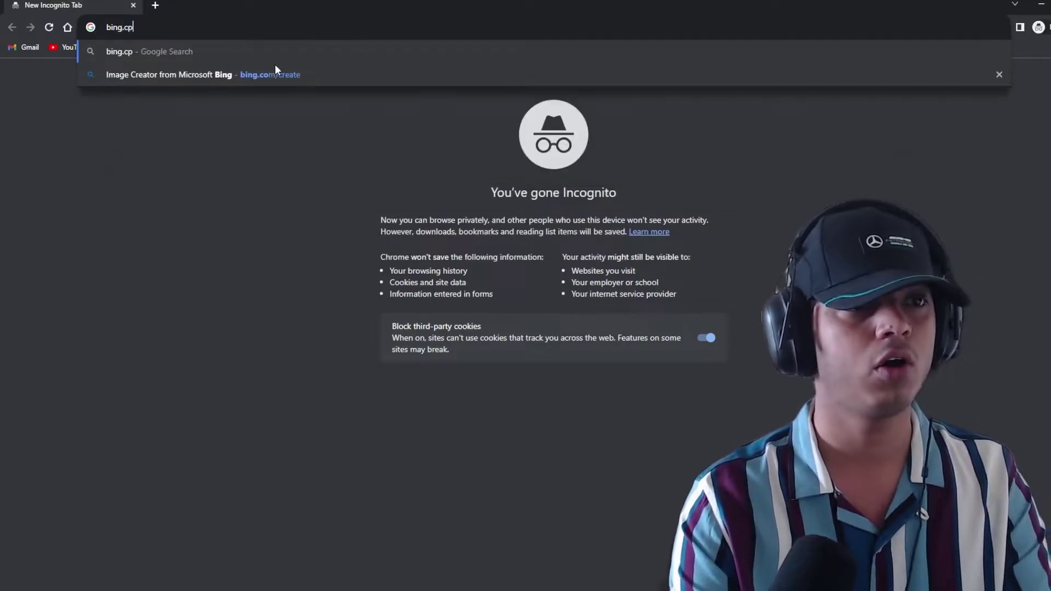
key("BackSpace")
type("on")
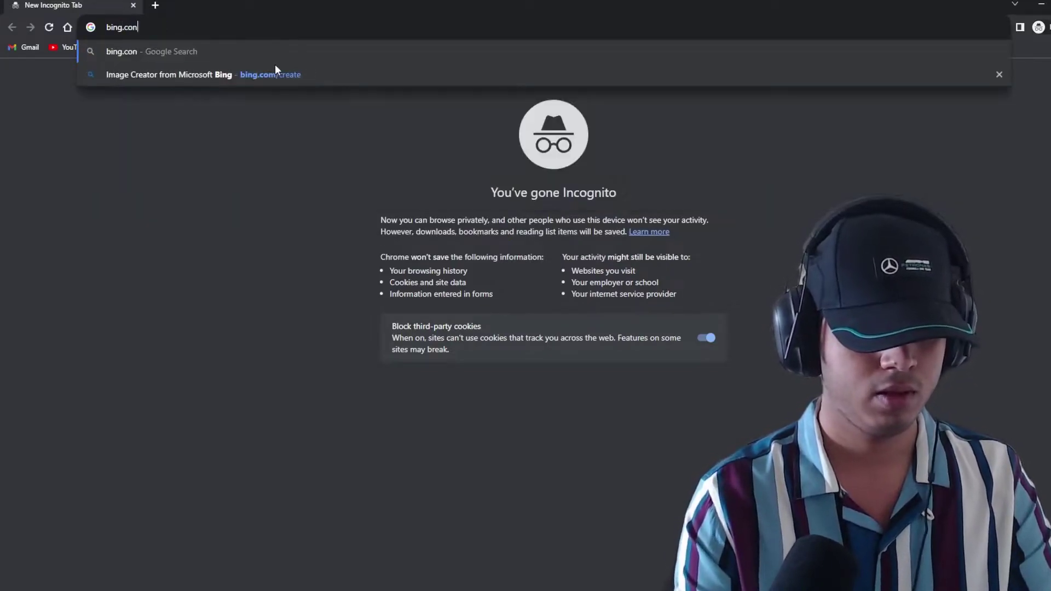
key("BackSpace")
type("m/crea")
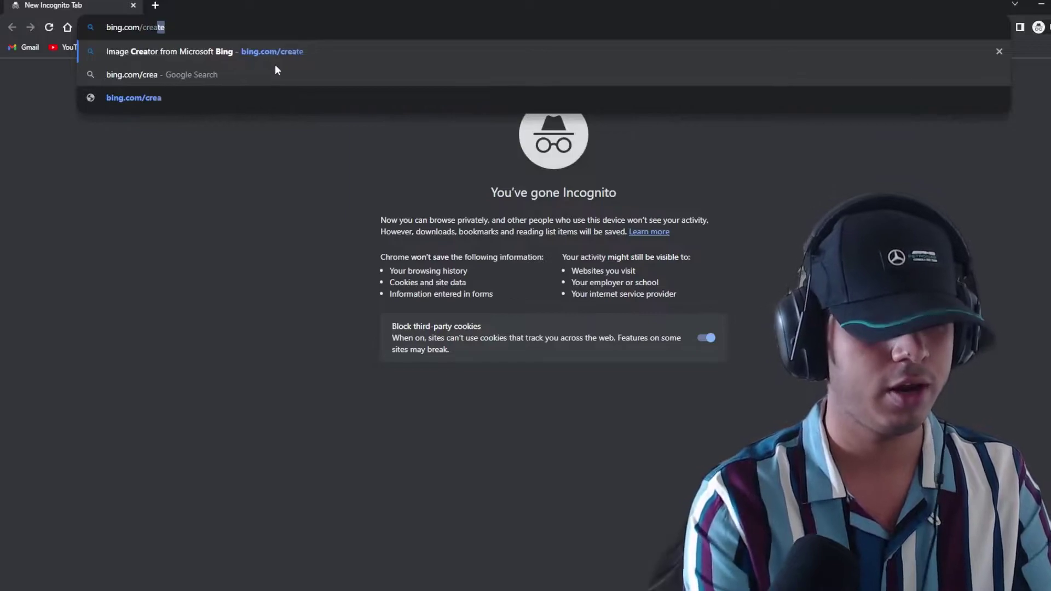
key("Return")
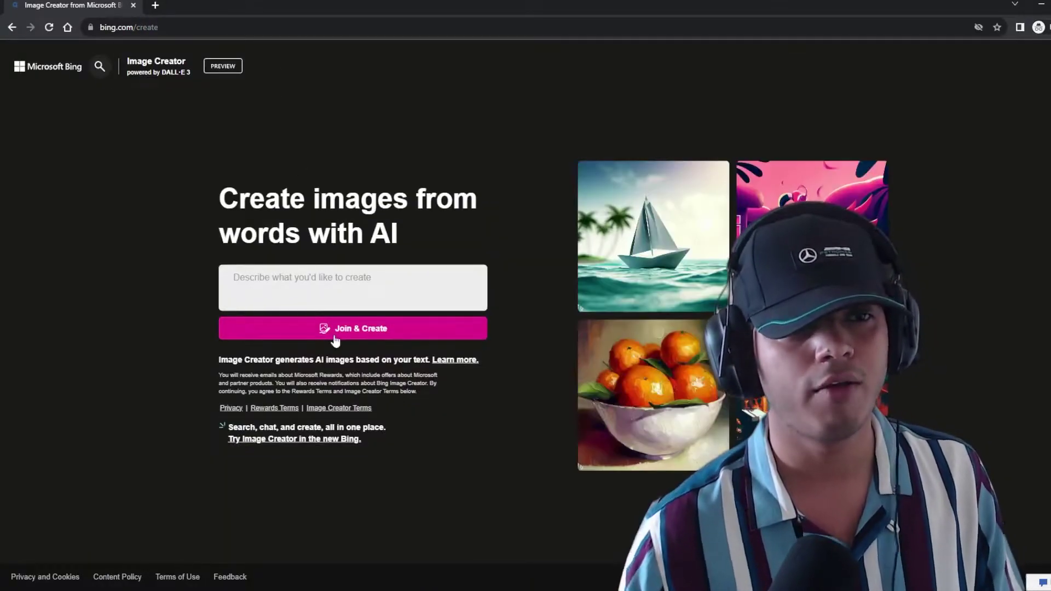
- Join Image Creator, sign in with a Microsoft account, and place the cursor in the prompt box
left_click(366, 337)
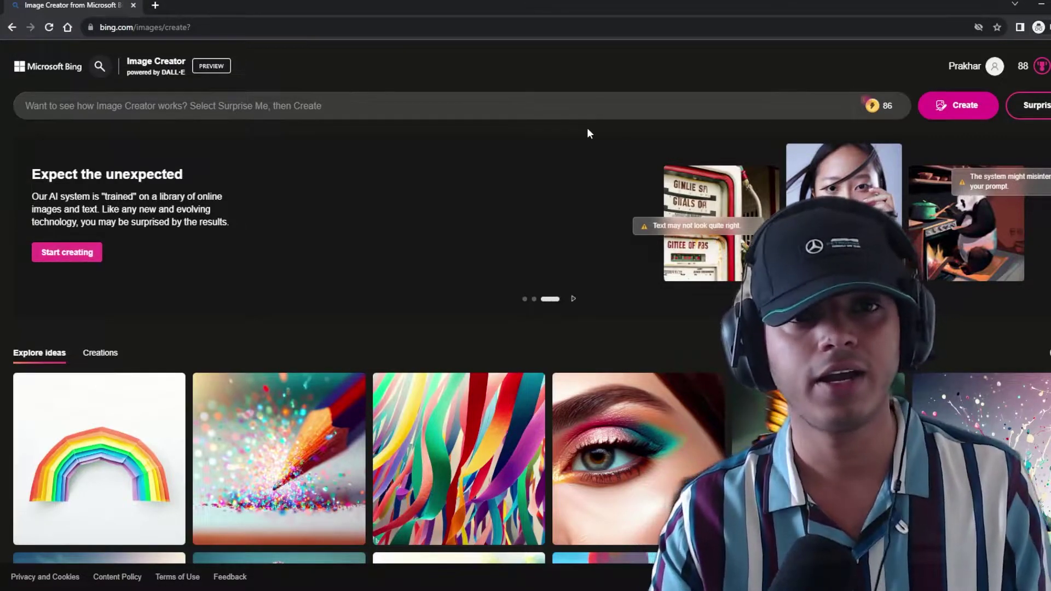
left_click(576, 106)
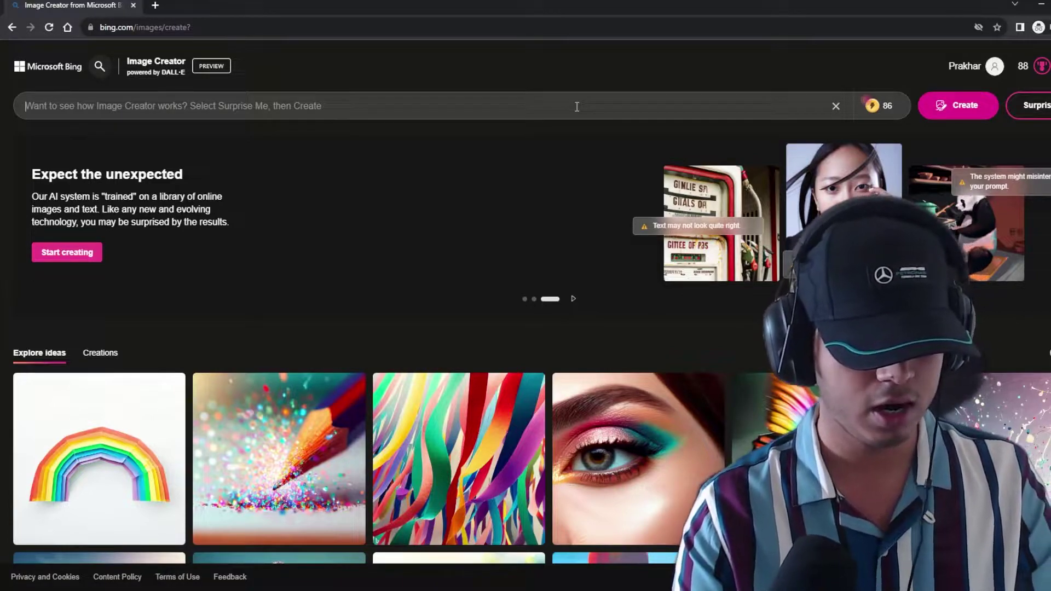
- Generate images for the prompt 'A penguin eating cheetos on a beach'
type("A")
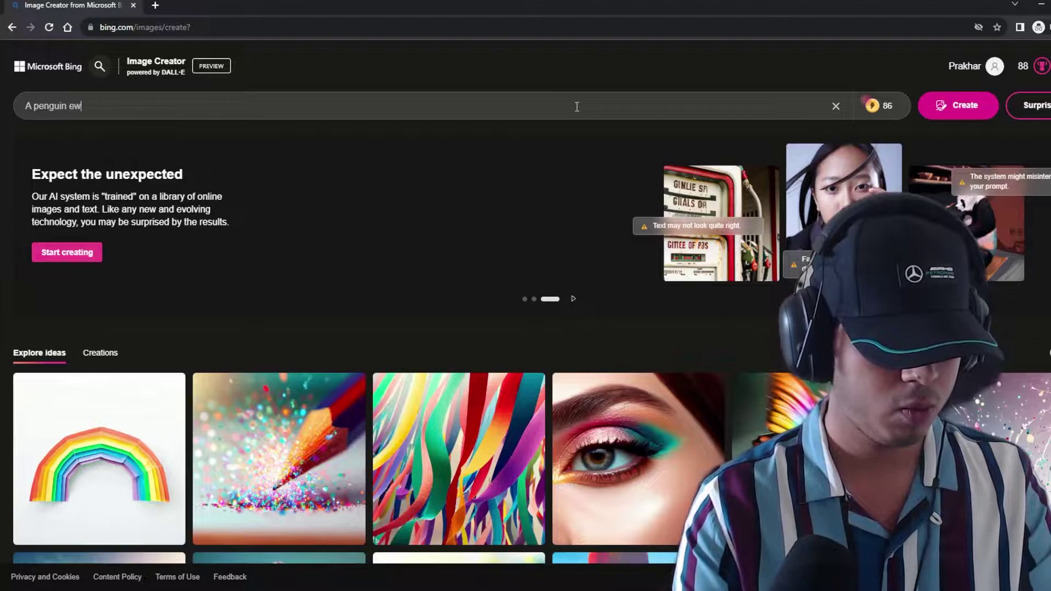
type(" penguin e")
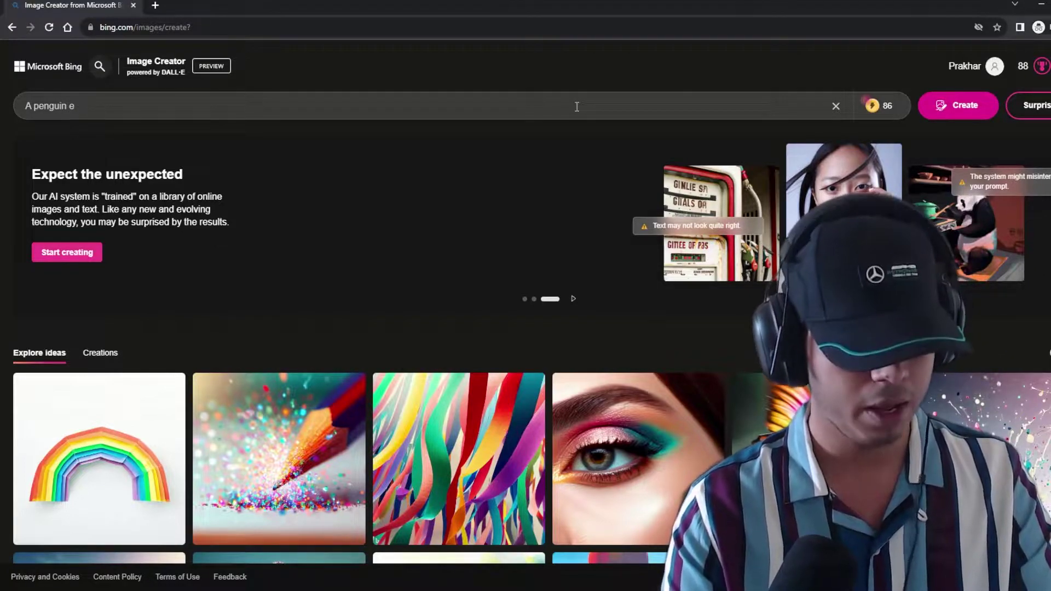
type("ating cheet")
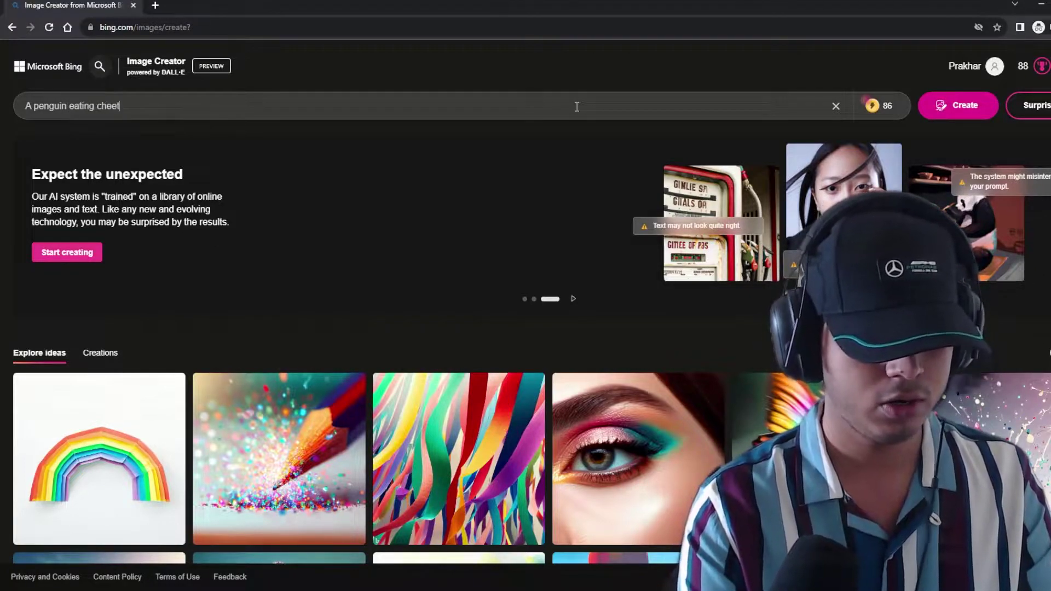
type("os on a beach")
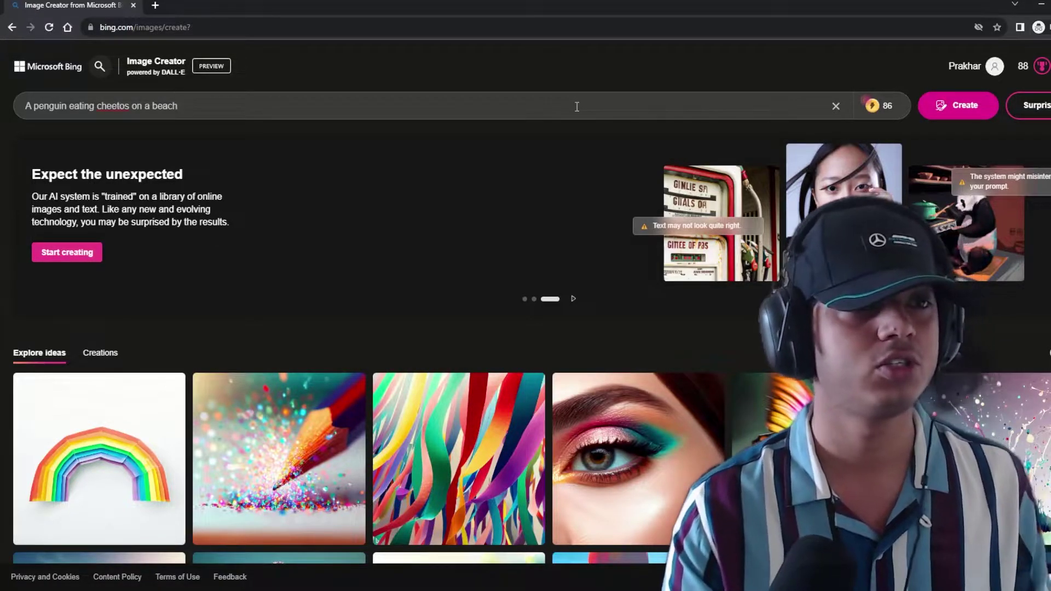
key("Return")
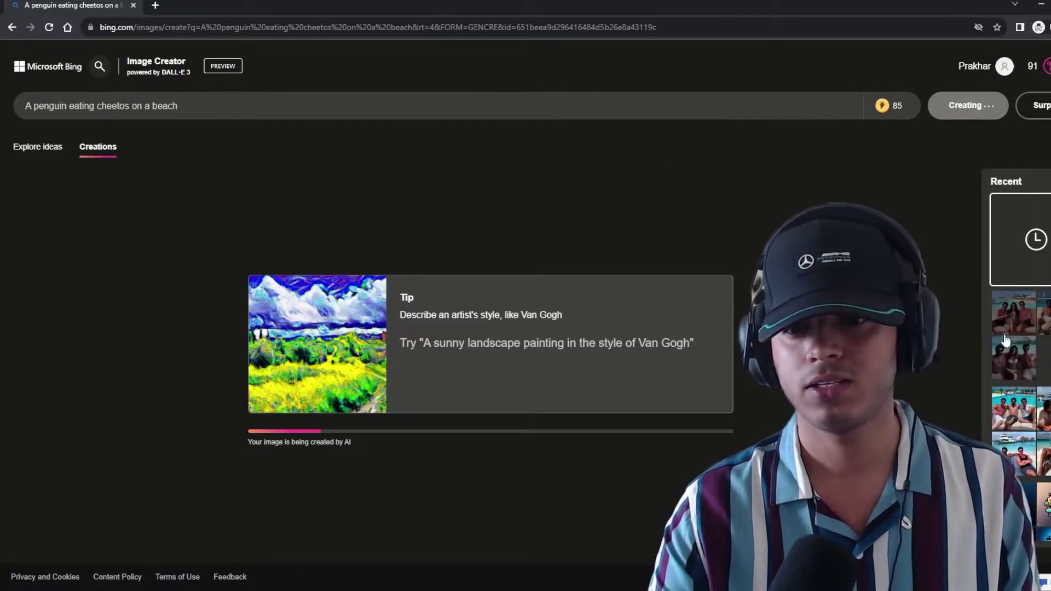
scroll(1035, 353, "down", 5)
scroll(1034, 353, "up", 5)
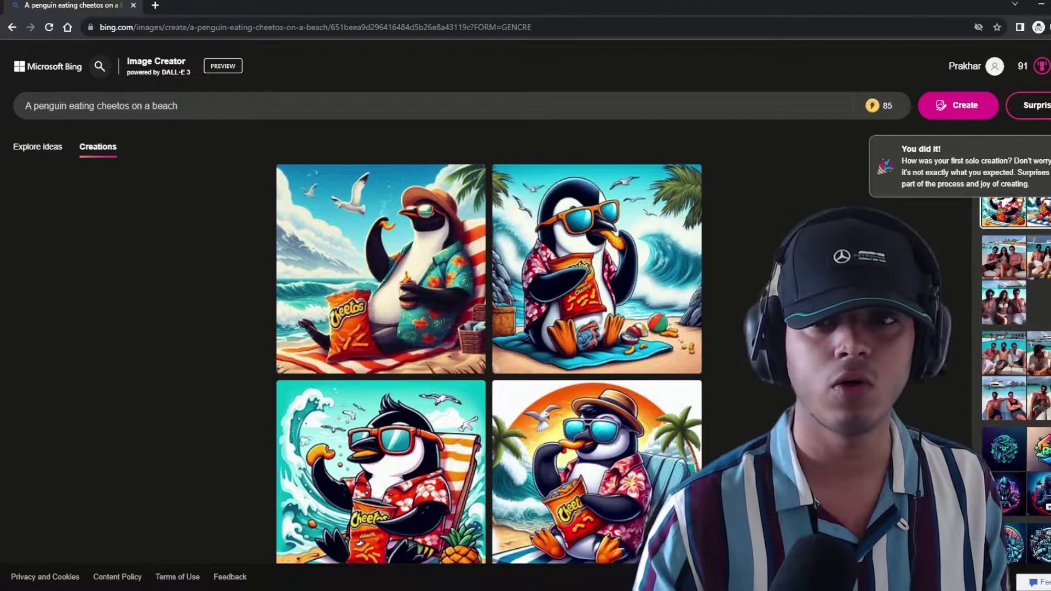
- Enlarge the first and bottom-right penguin images, then select the whole prompt
left_click(418, 274)
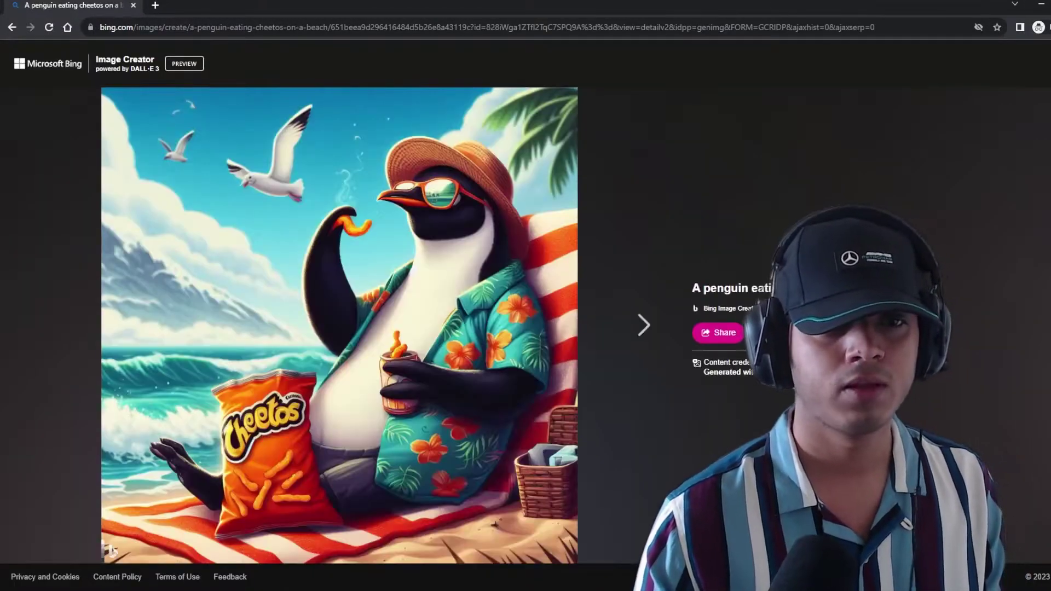
key("Escape")
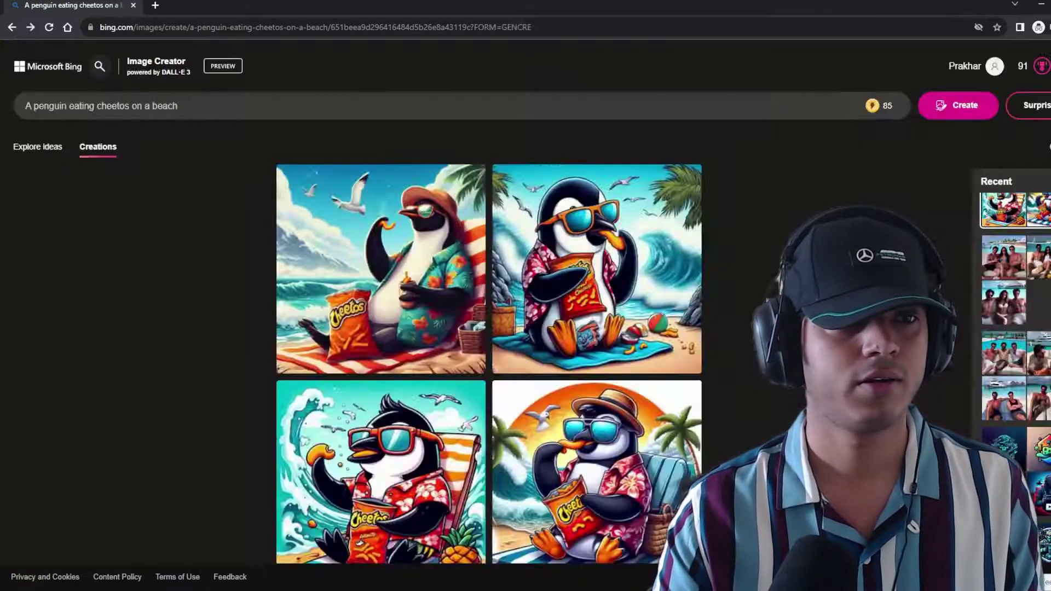
left_click(600, 427)
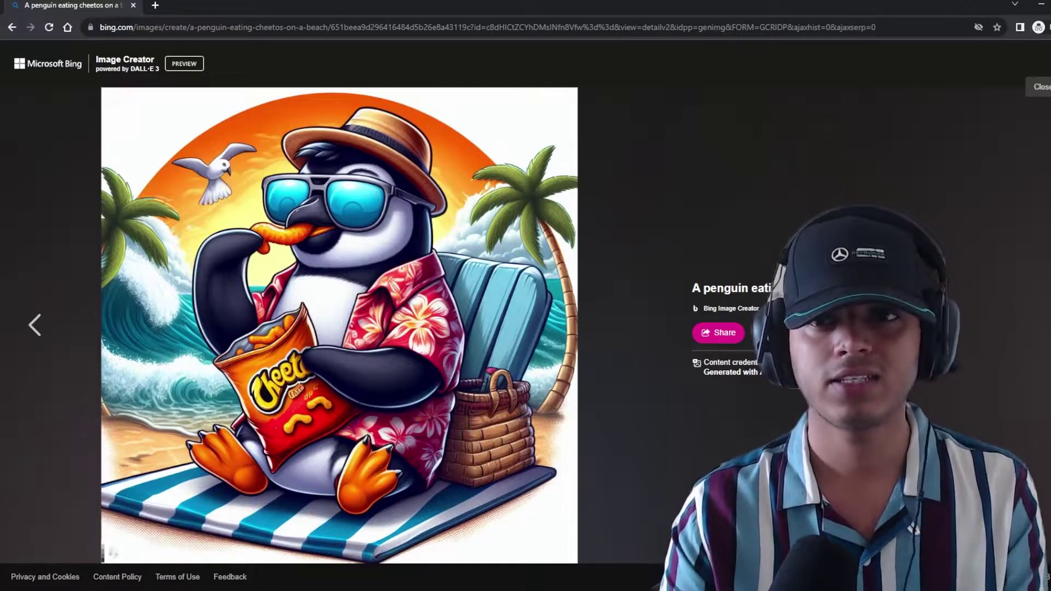
key("Escape")
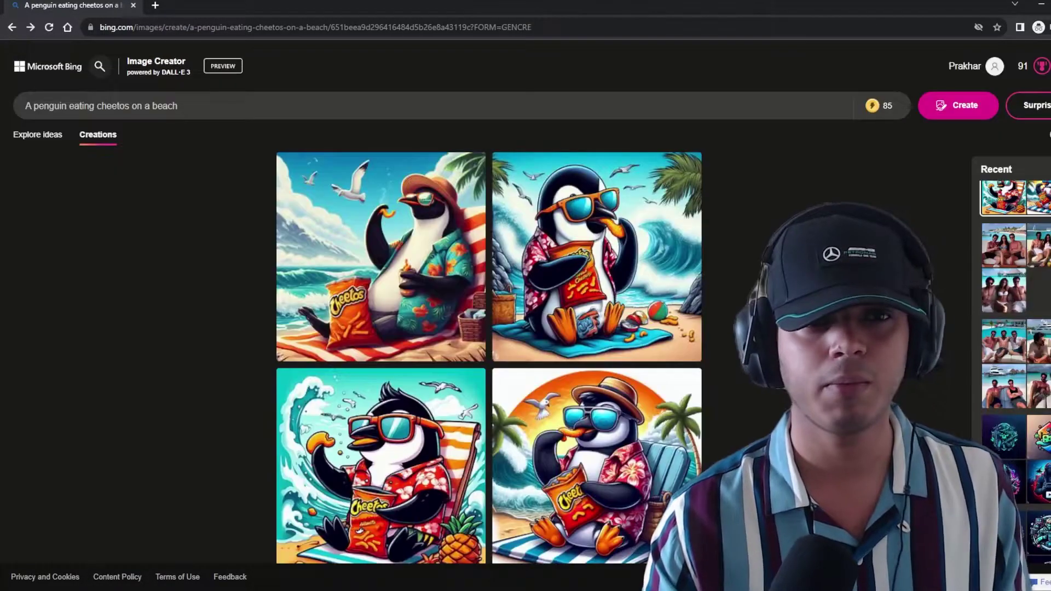
key("ctrl+a")
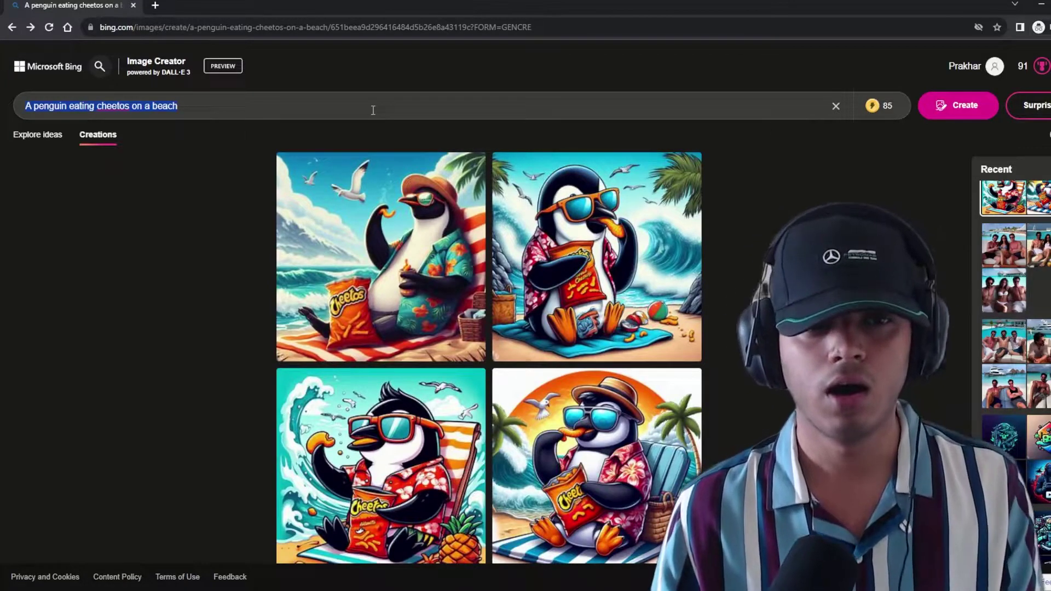
- Generate images of two film stars chilling in Mumbai and enlarge the first and bottom-left results
type("Sha")
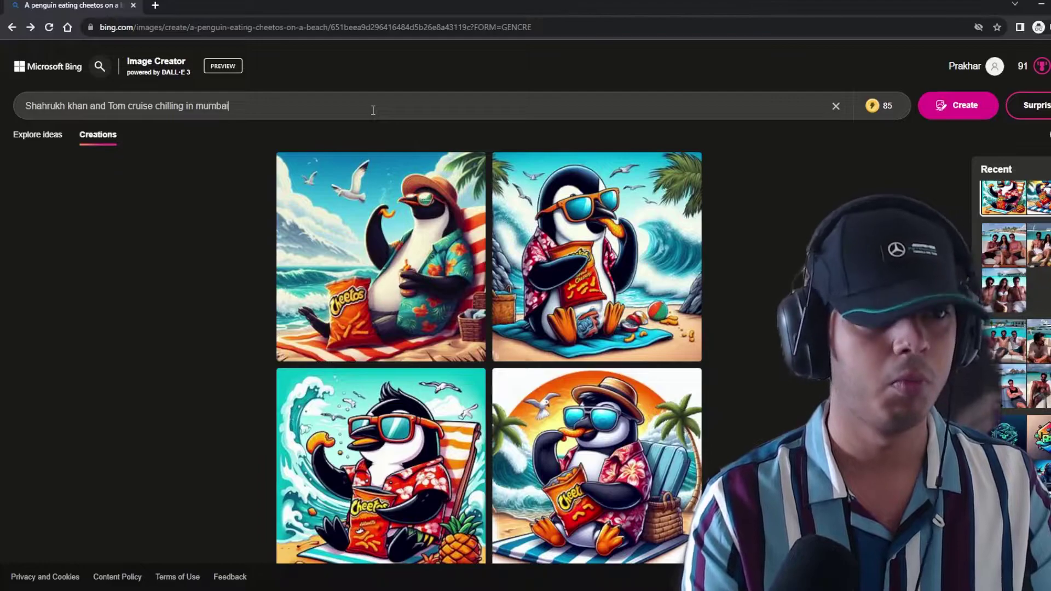
key("Return")
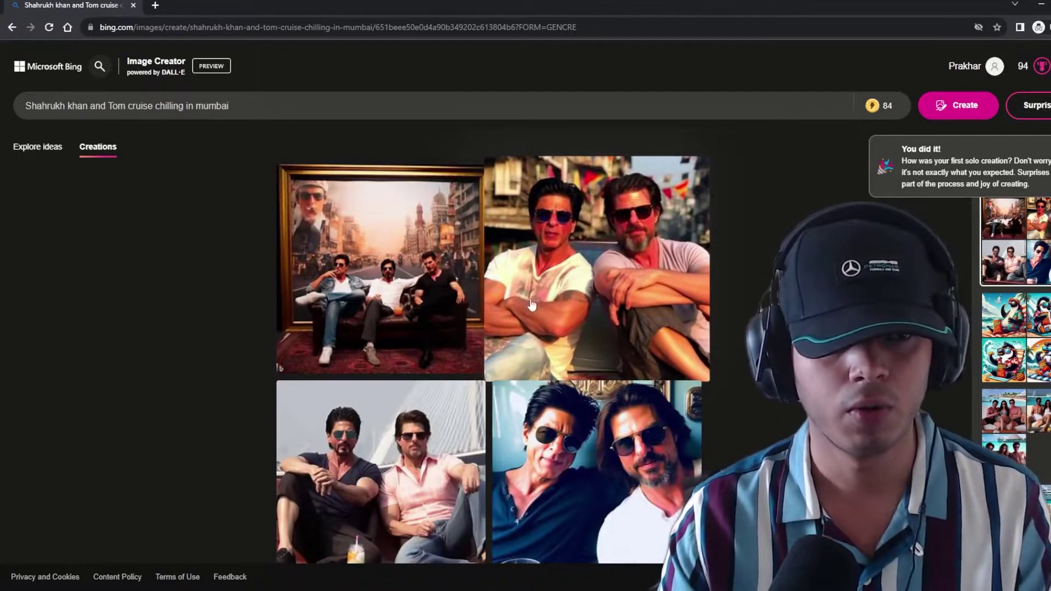
left_click(425, 298)
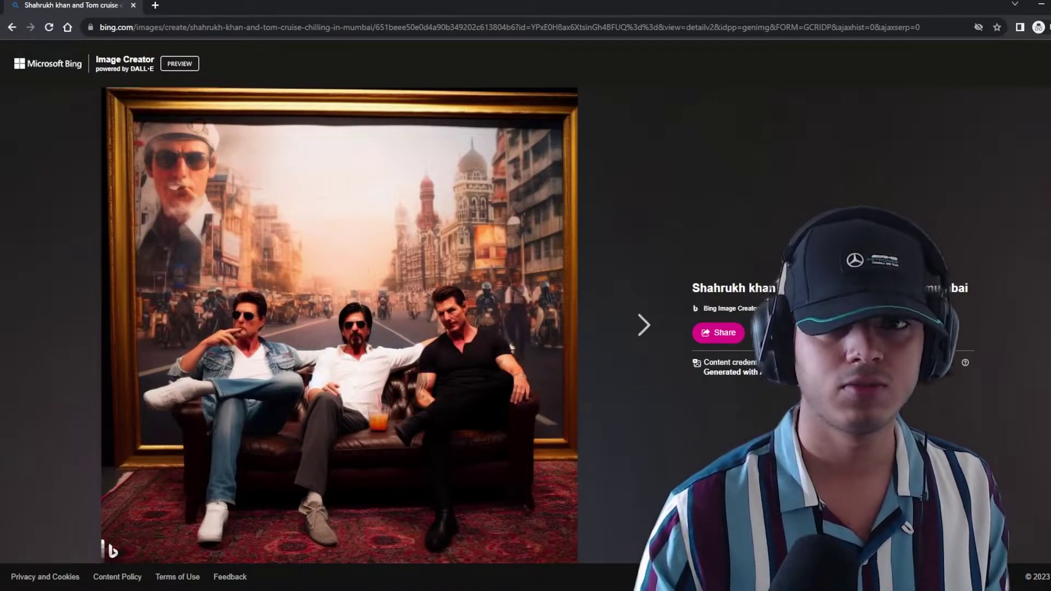
key("Escape")
left_click(386, 419)
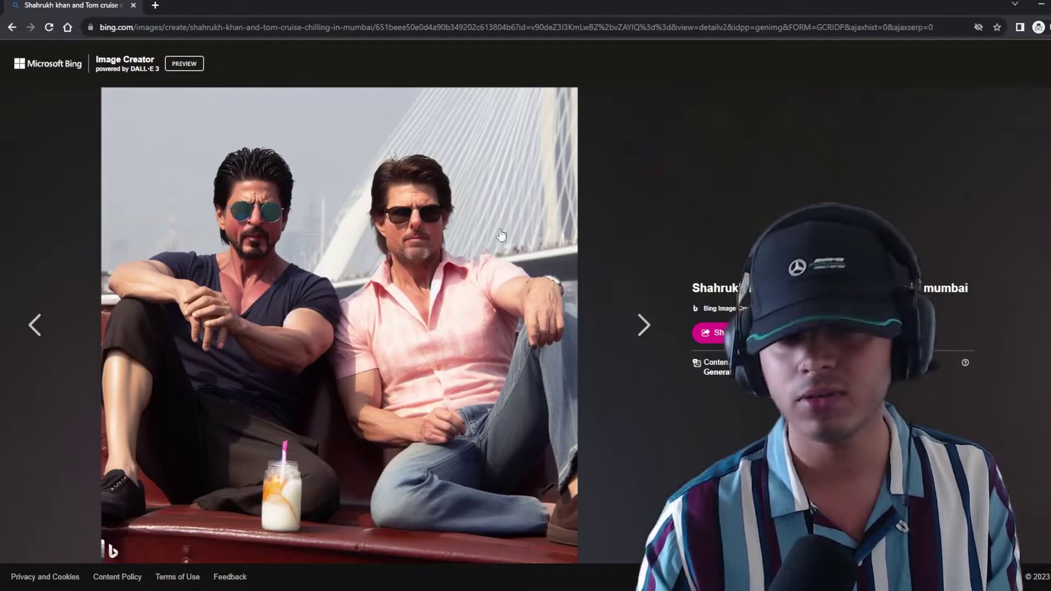
left_click(1033, 86)
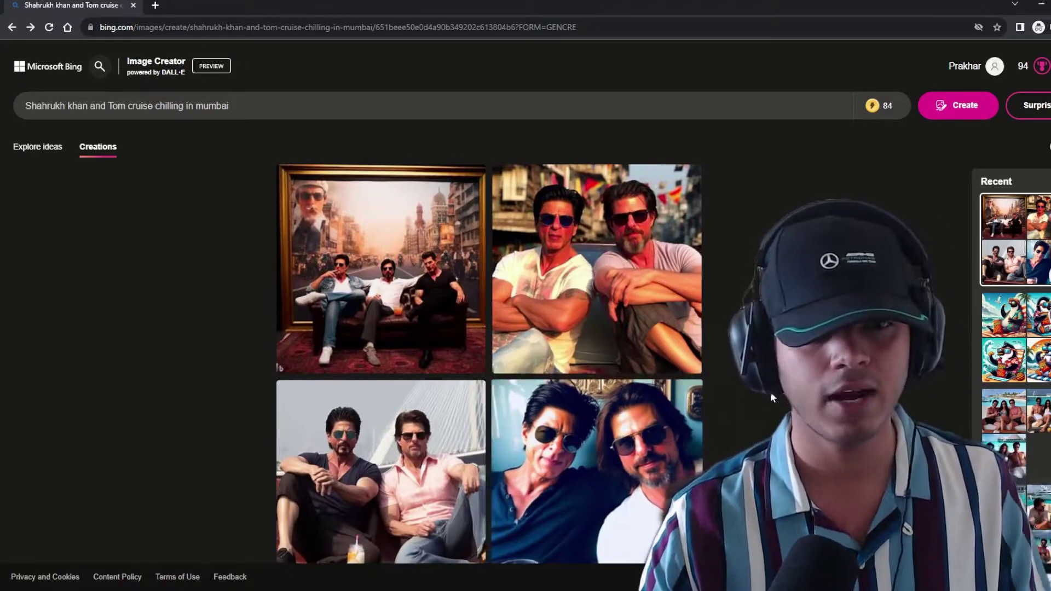
- Replace the prompt with 'A logo for my Ai youtube channel, Digital art, neon lighting' and generate
left_click(498, 108)
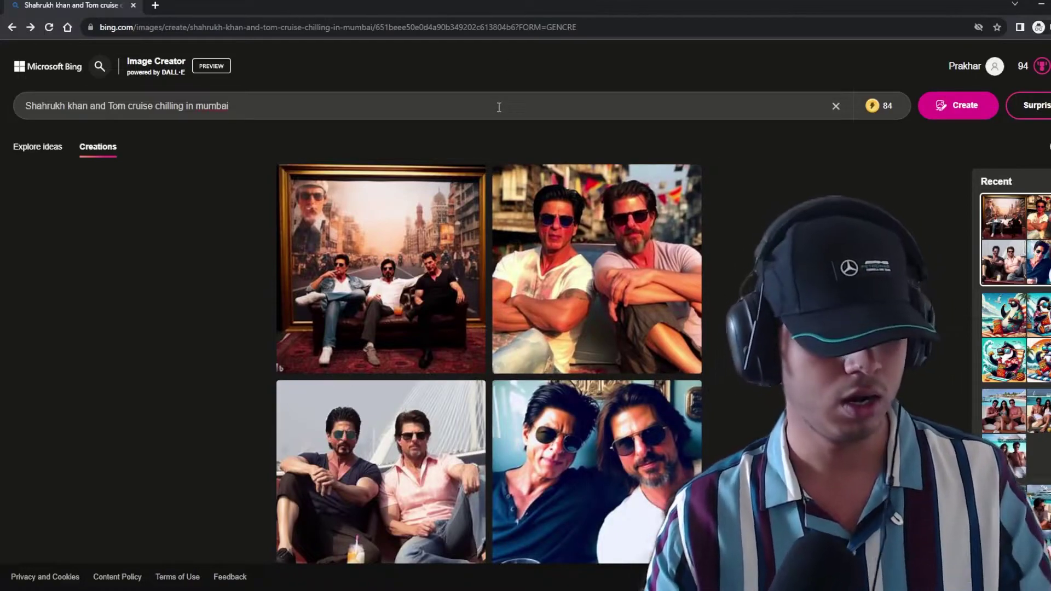
key("ctrl+a")
type("A ")
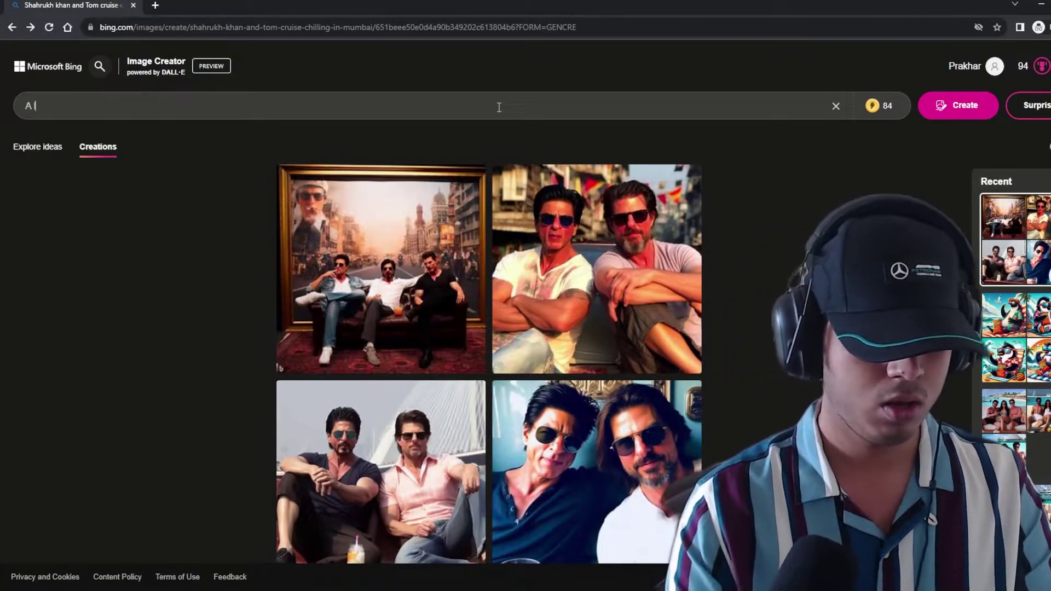
type("logo for my A")
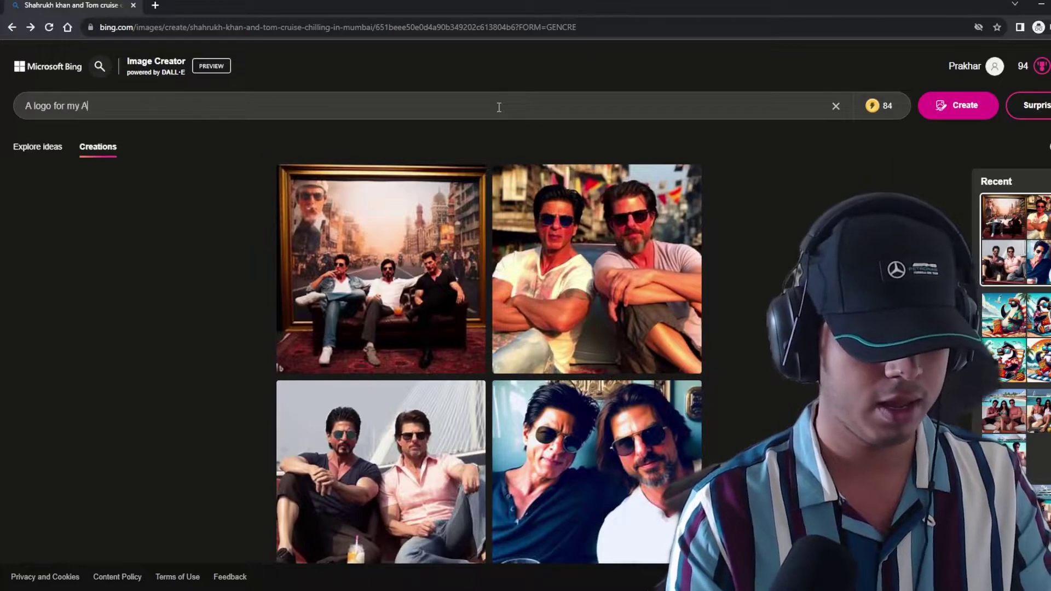
type("i youtube chan")
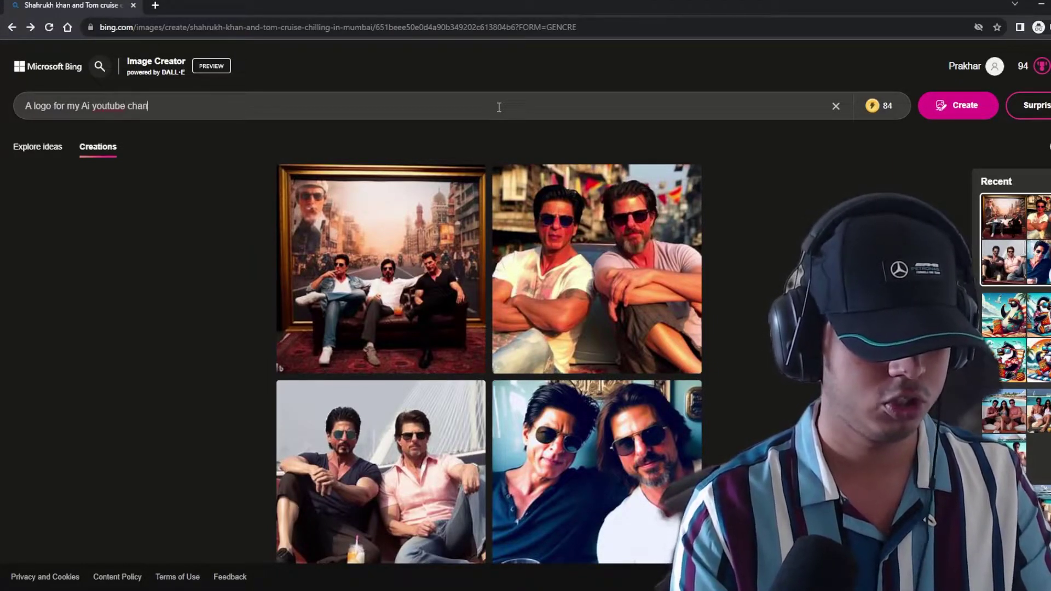
type("nel, ")
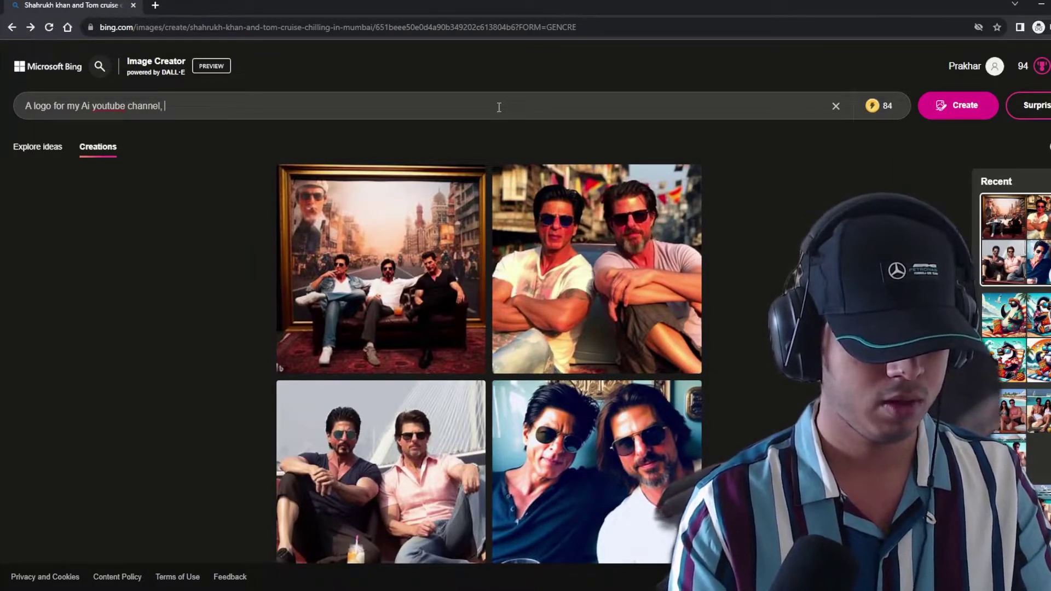
type("Digital art")
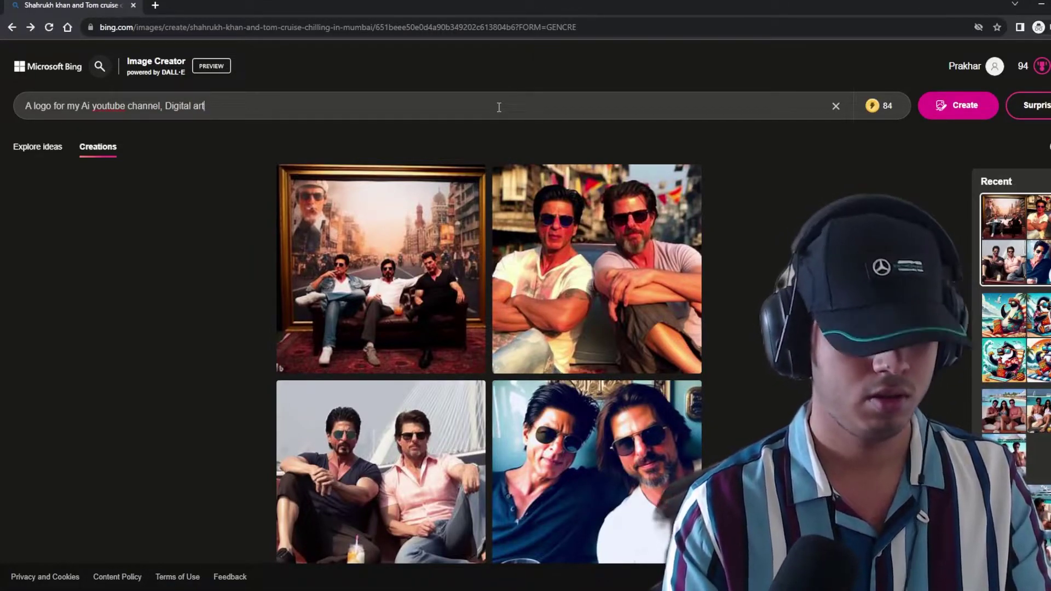
type(", neon lighti")
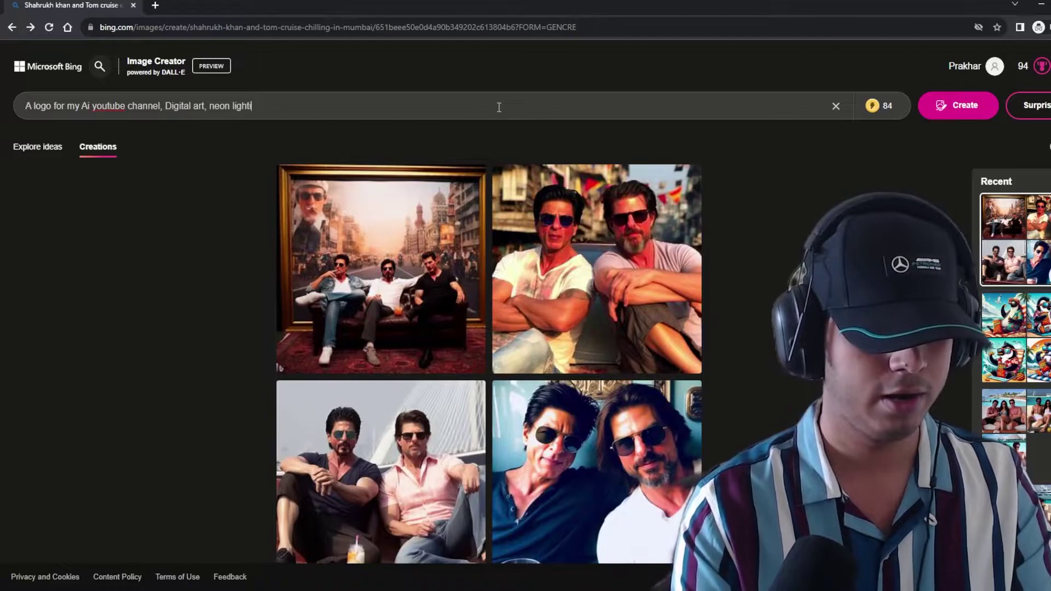
type("ng \\")
key("Return")
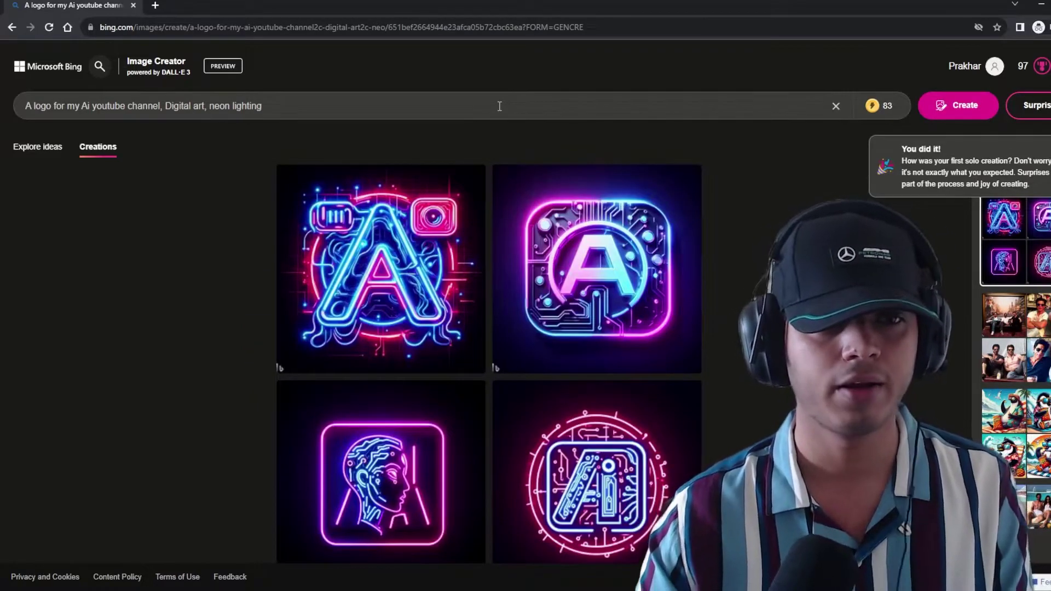
- Preview the first and the neon head logos at full size
left_click(344, 257)
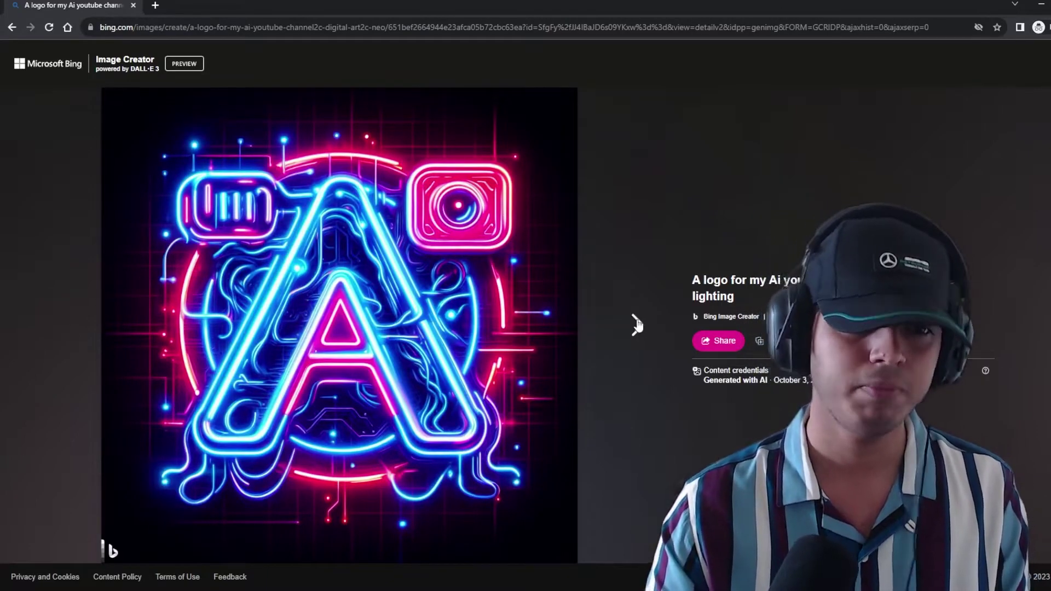
left_click(1036, 86)
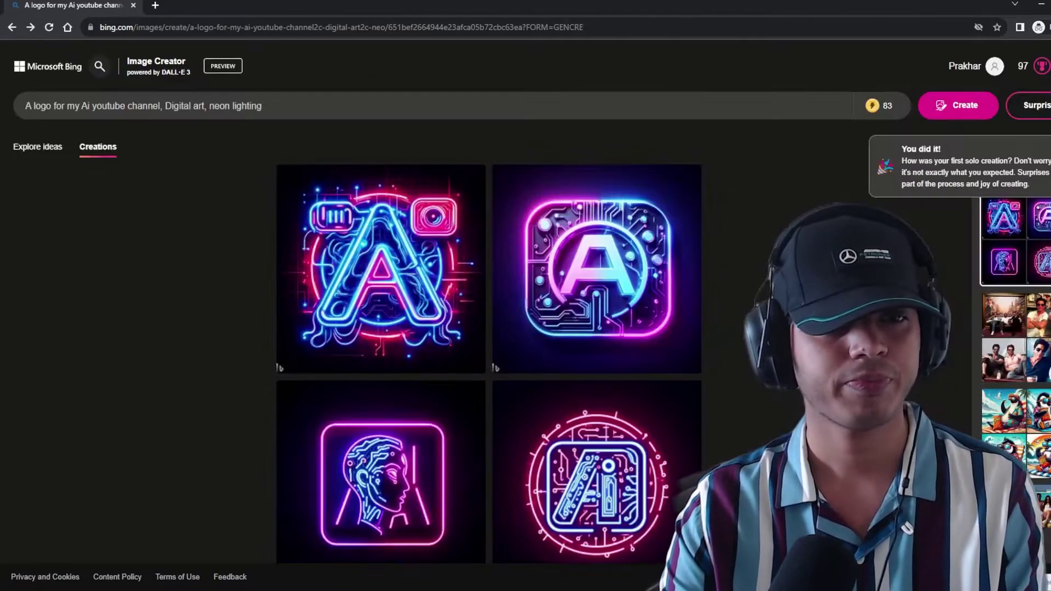
left_click(605, 278)
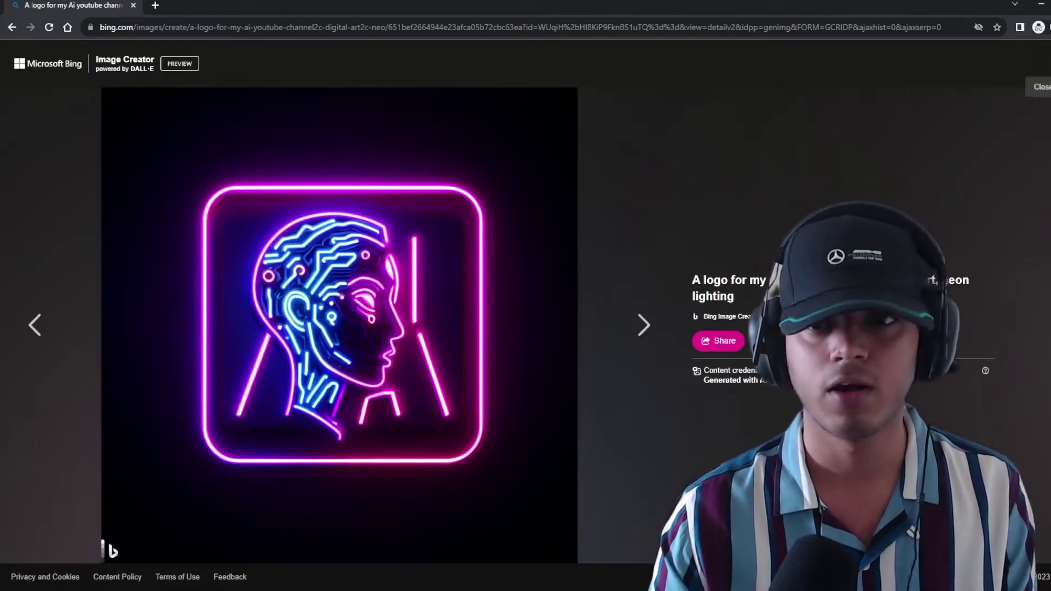
key("Escape")
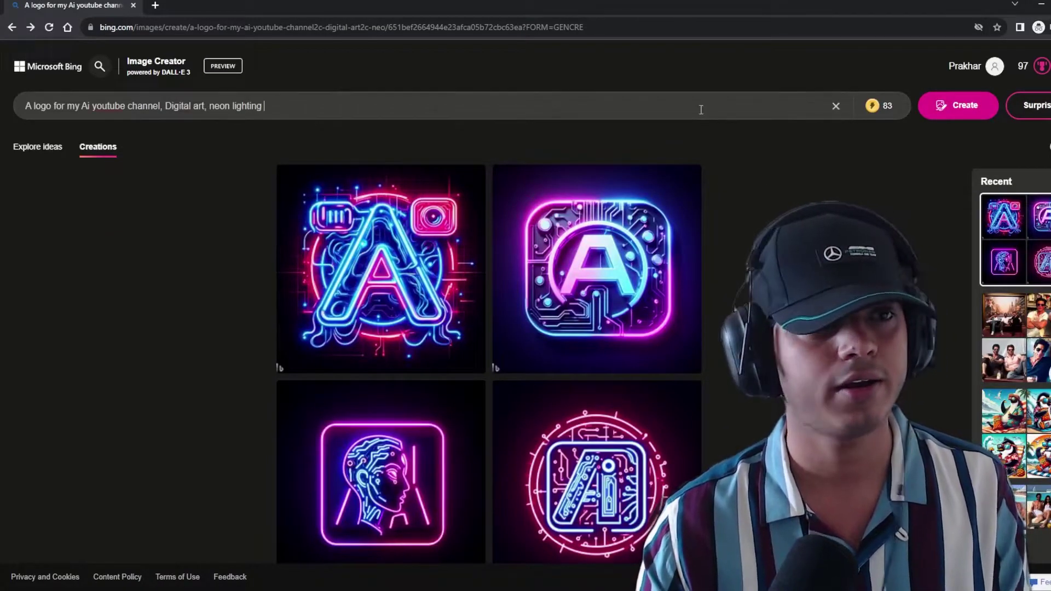
- Generate logos for the sports equipment brand "Bat n Ball" and enlarge the bottom-left result
key("ctrl+a")
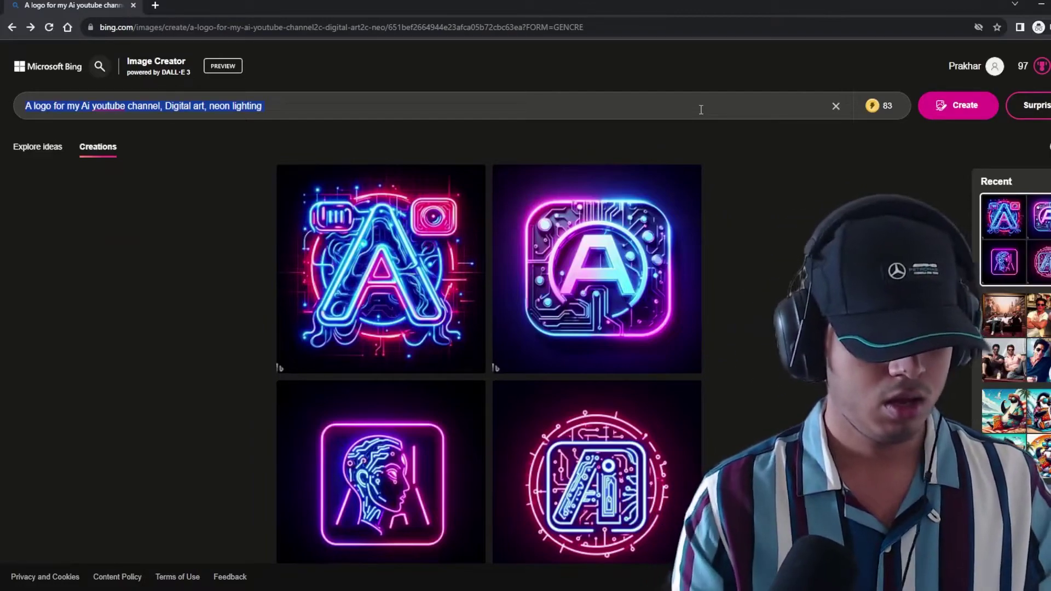
type("A logo for my ")
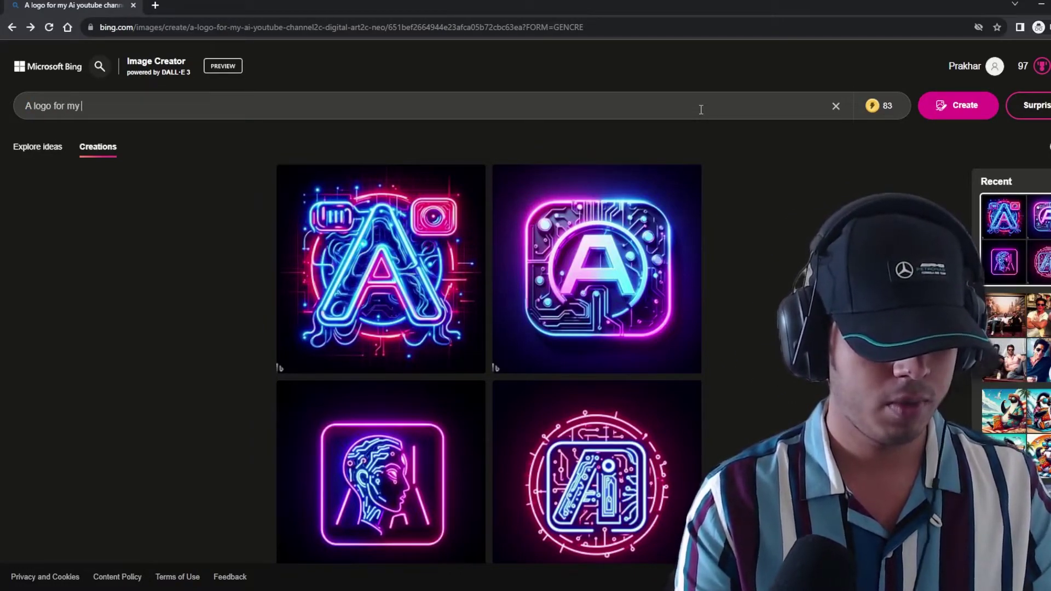
type("sport")
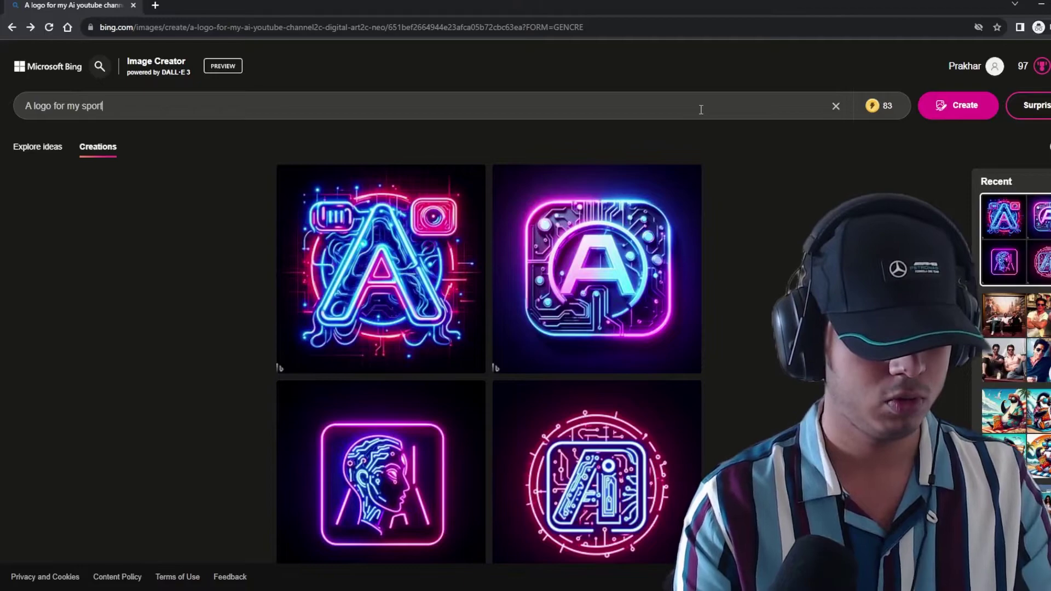
type("s equip")
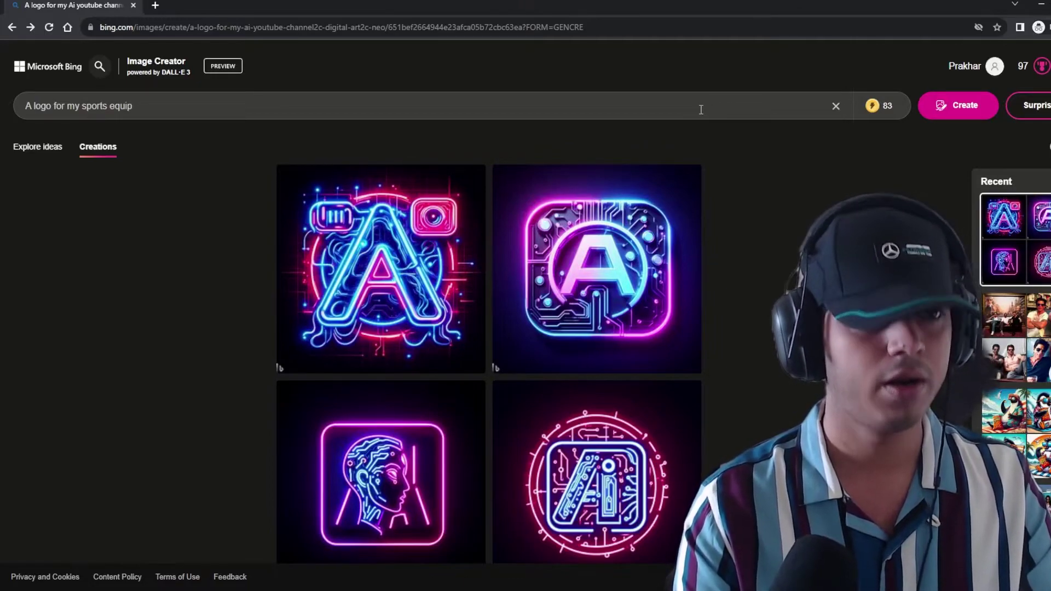
type("ment brand called \"Bat n Ball")
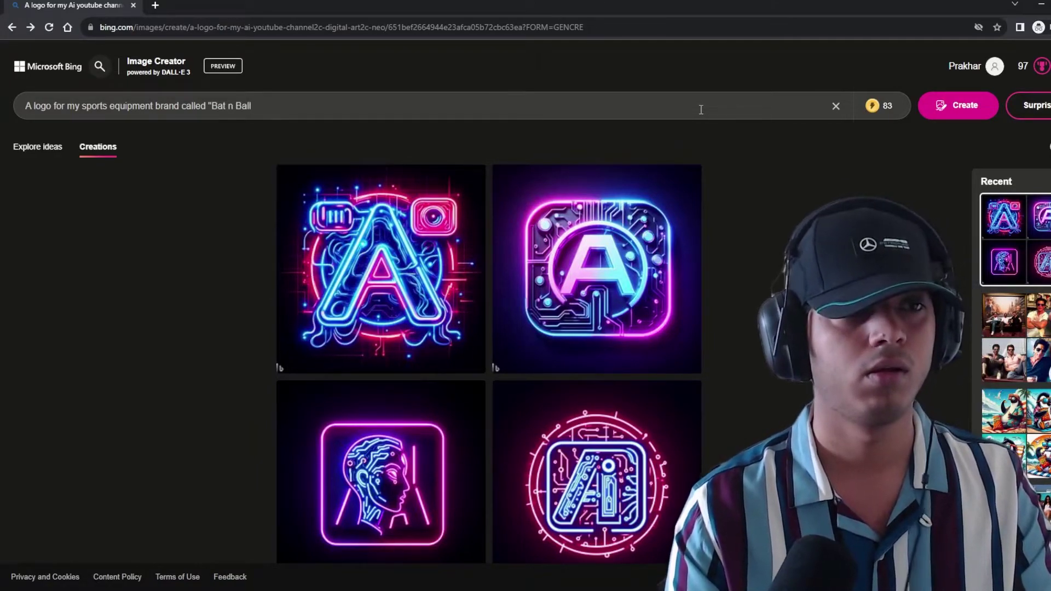
type("\"")
key("Return")
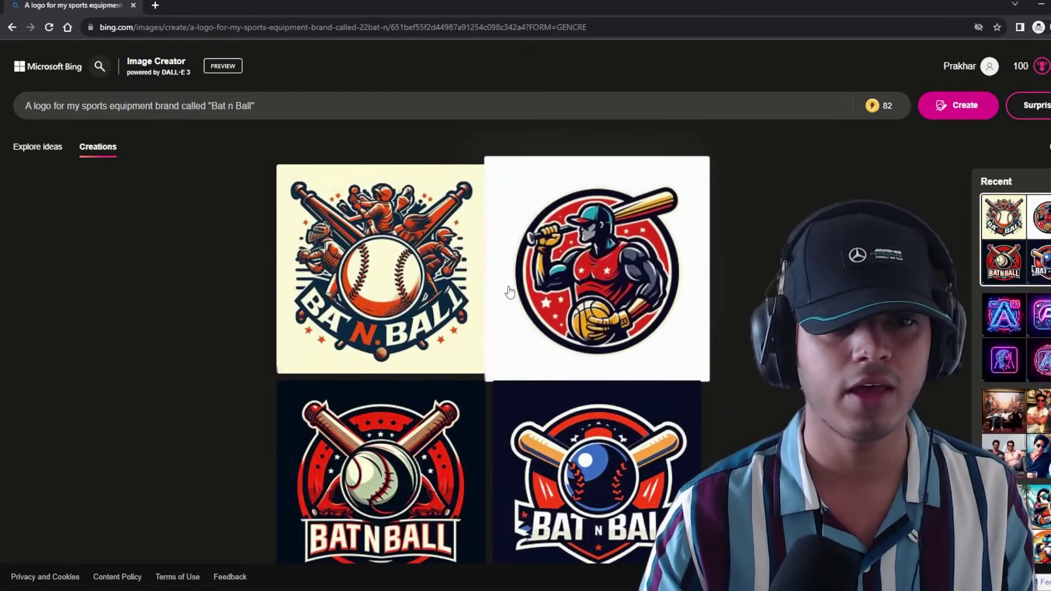
left_click(438, 434)
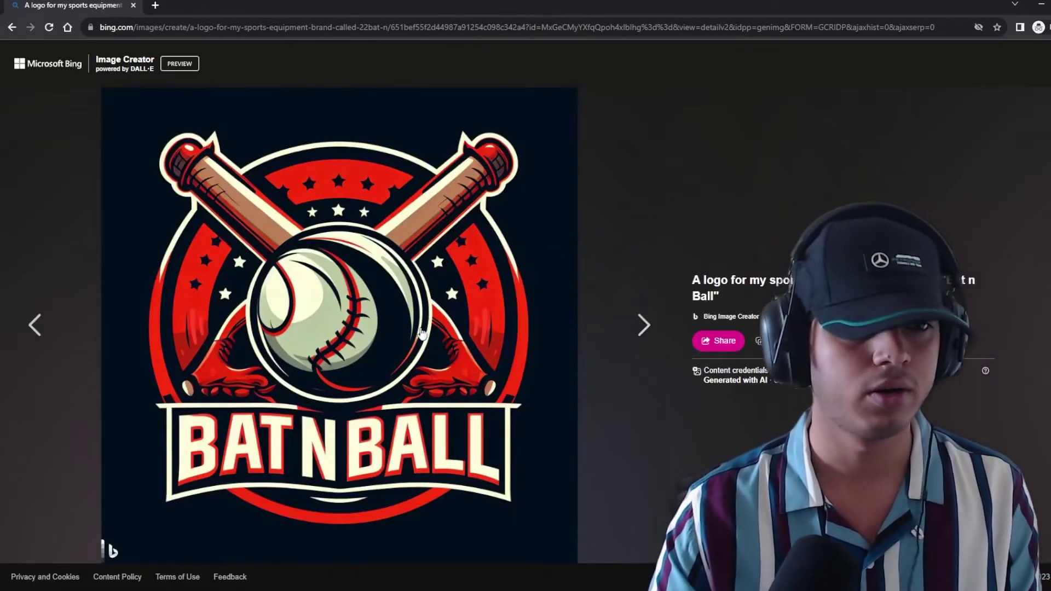
key("Escape")
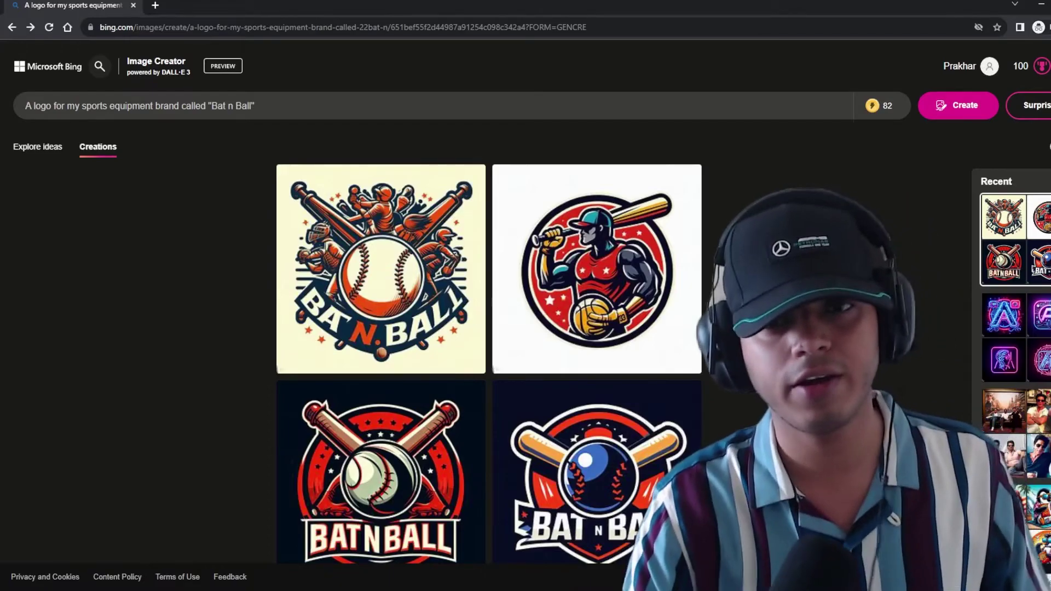
mouse_move(873, 119)
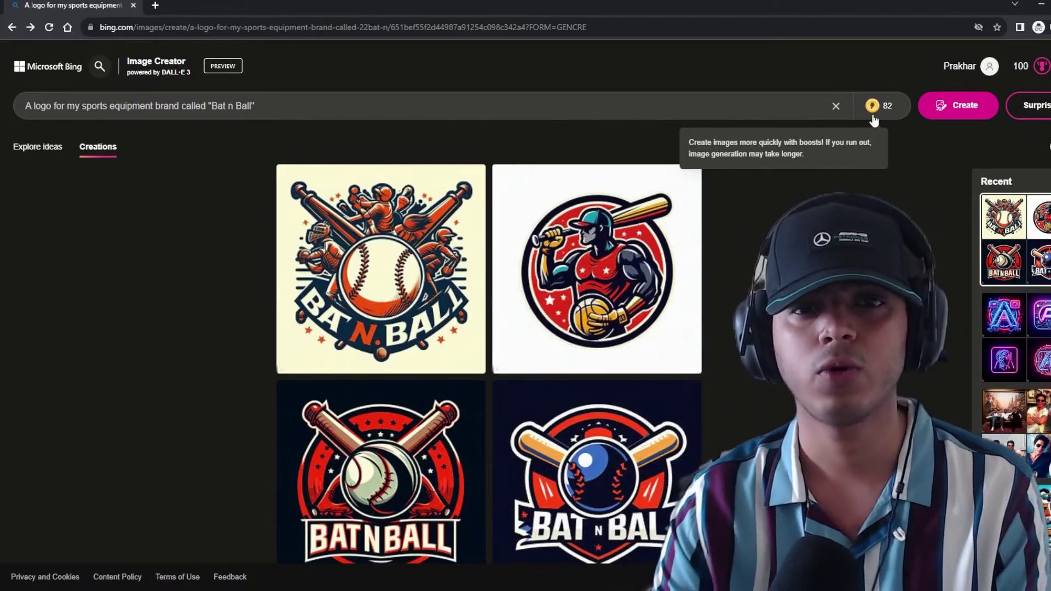